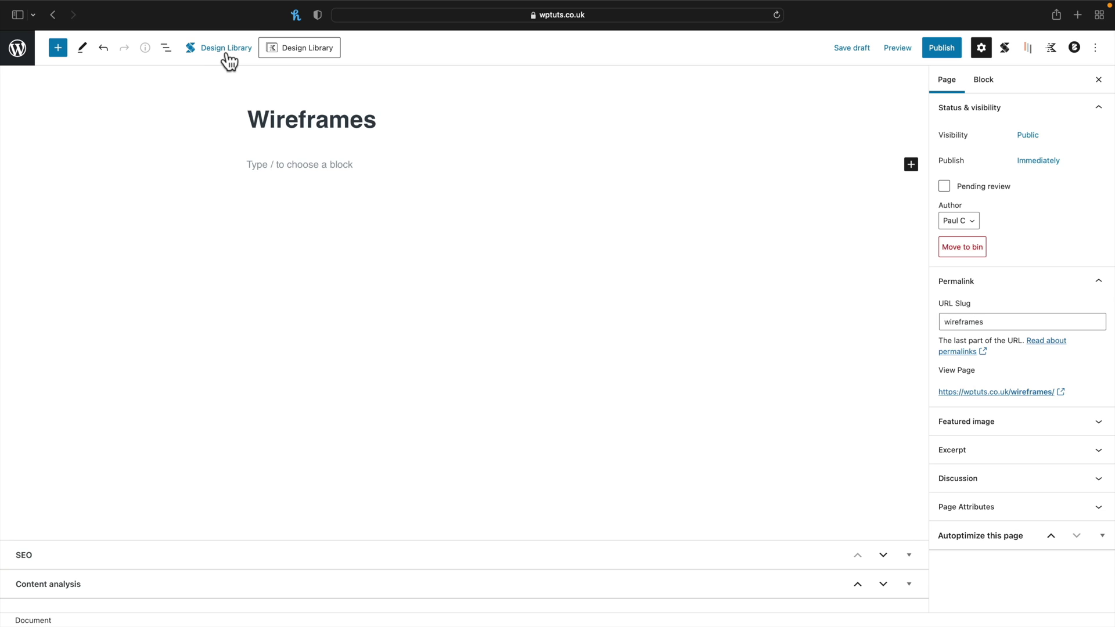
Step: Insert a Stackable Design Library block under the Wireframes title and browse its Block Designs
left_click(226, 51)
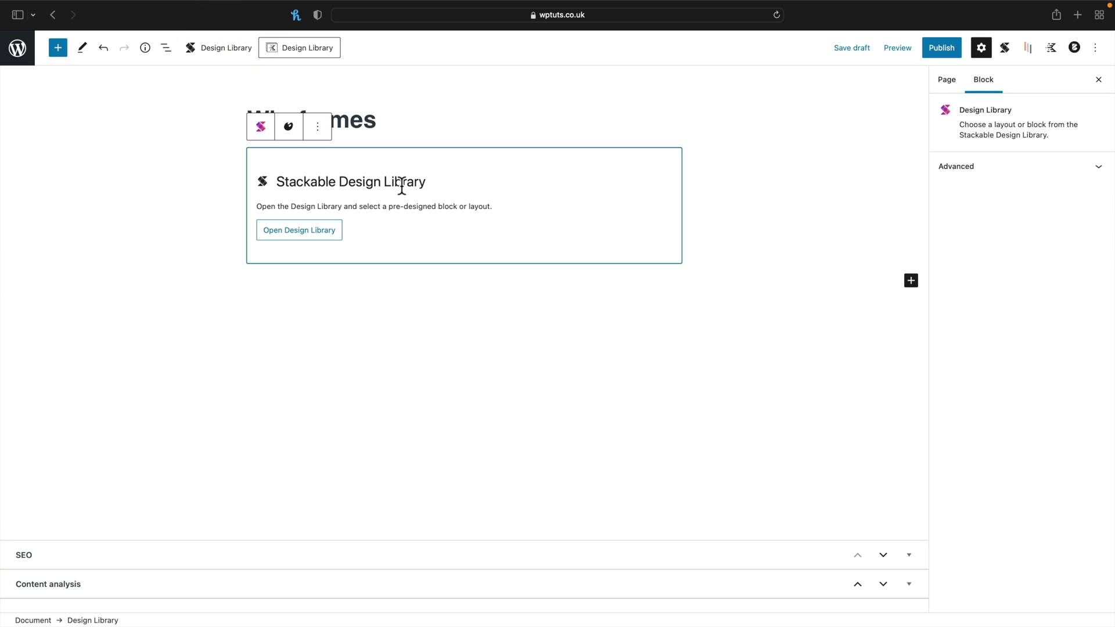
left_click(317, 231)
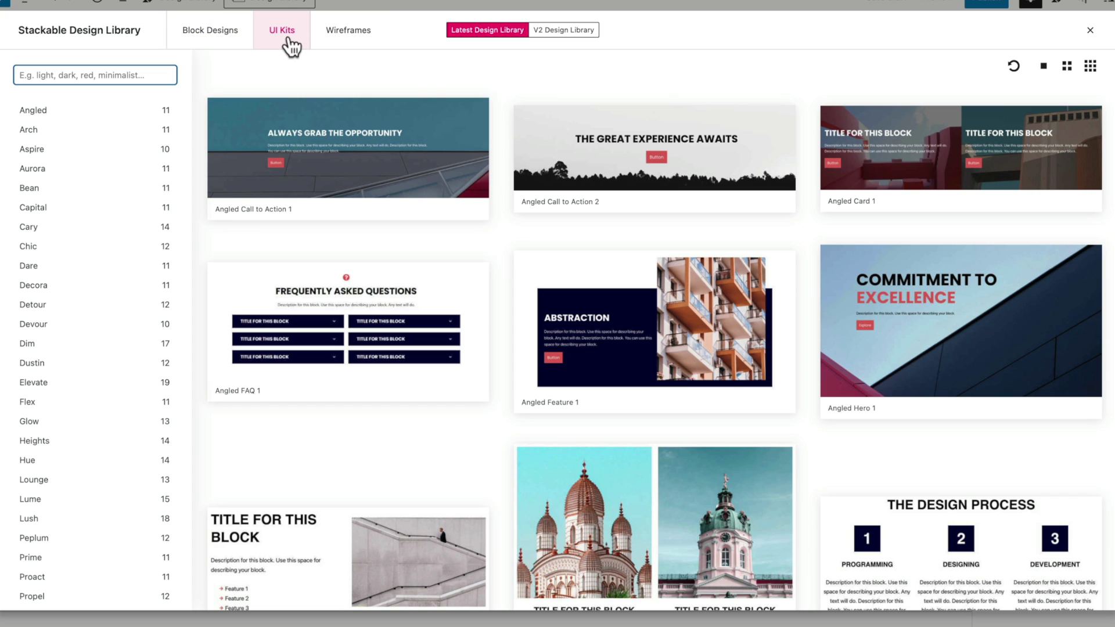
left_click(208, 43)
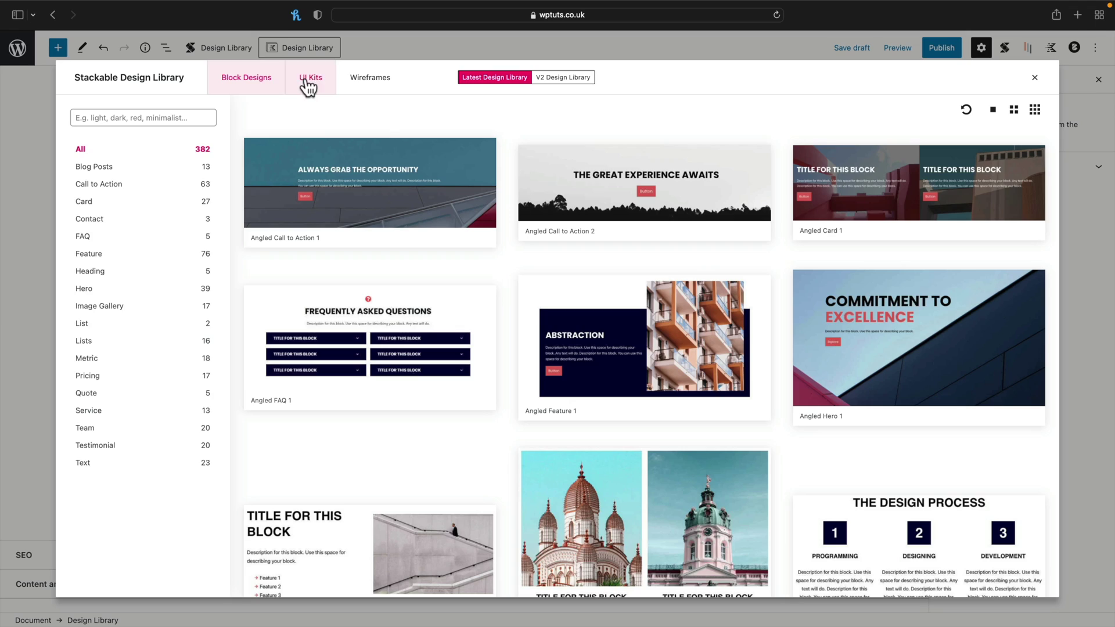
Step: Narrow the Arch UI kit to Wireframes Hero layouts and insert Wireframes Hero 3
left_click(308, 81)
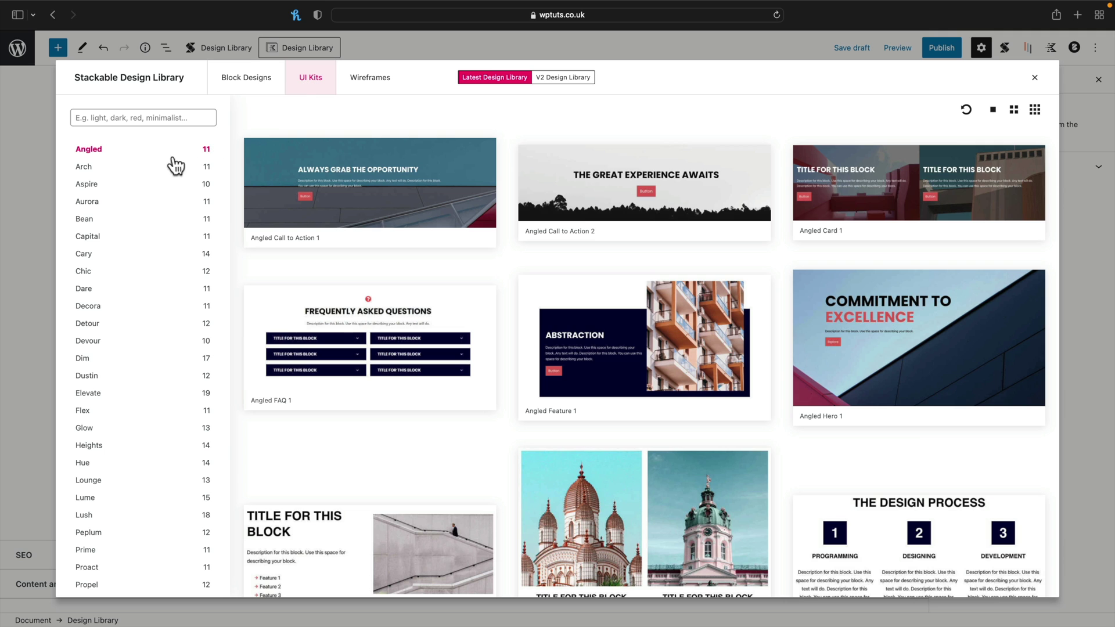
left_click(112, 168)
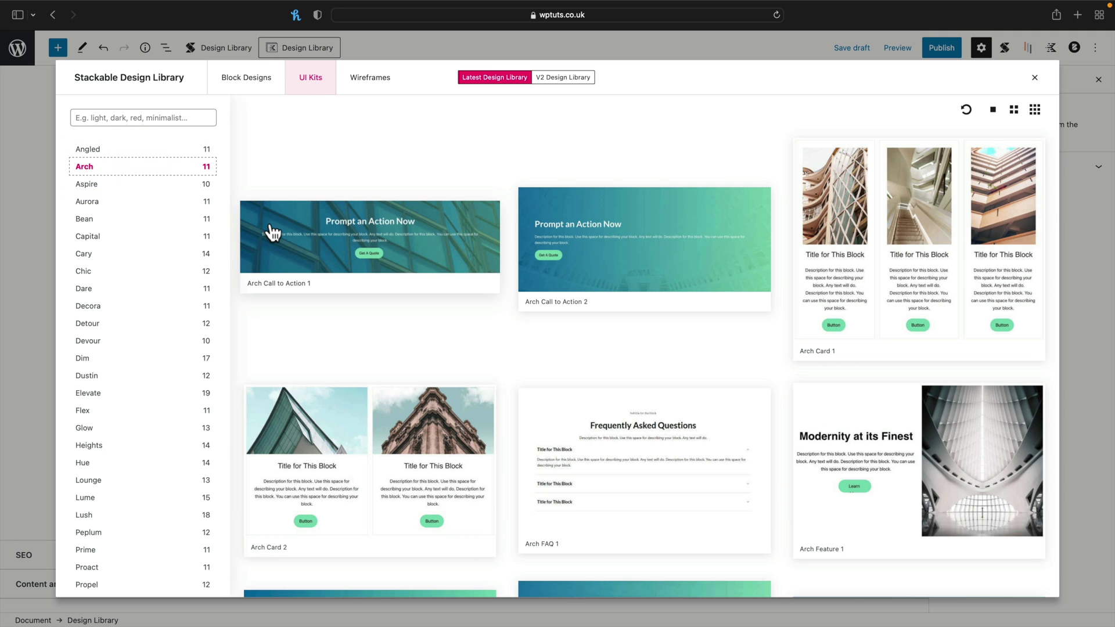
left_click(363, 91)
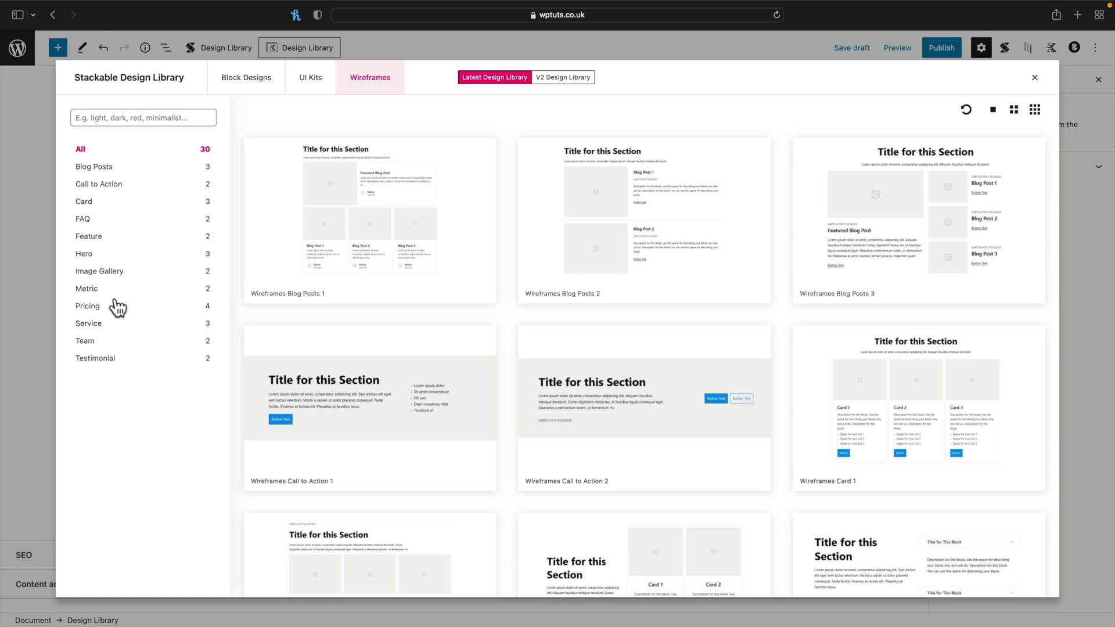
left_click(91, 262)
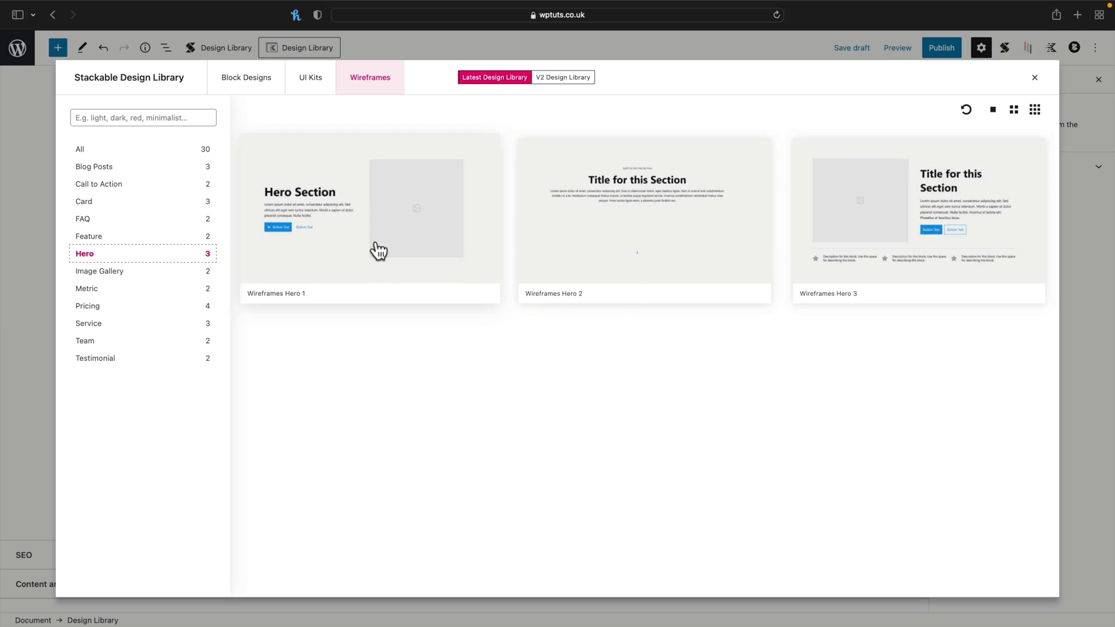
left_click(871, 219)
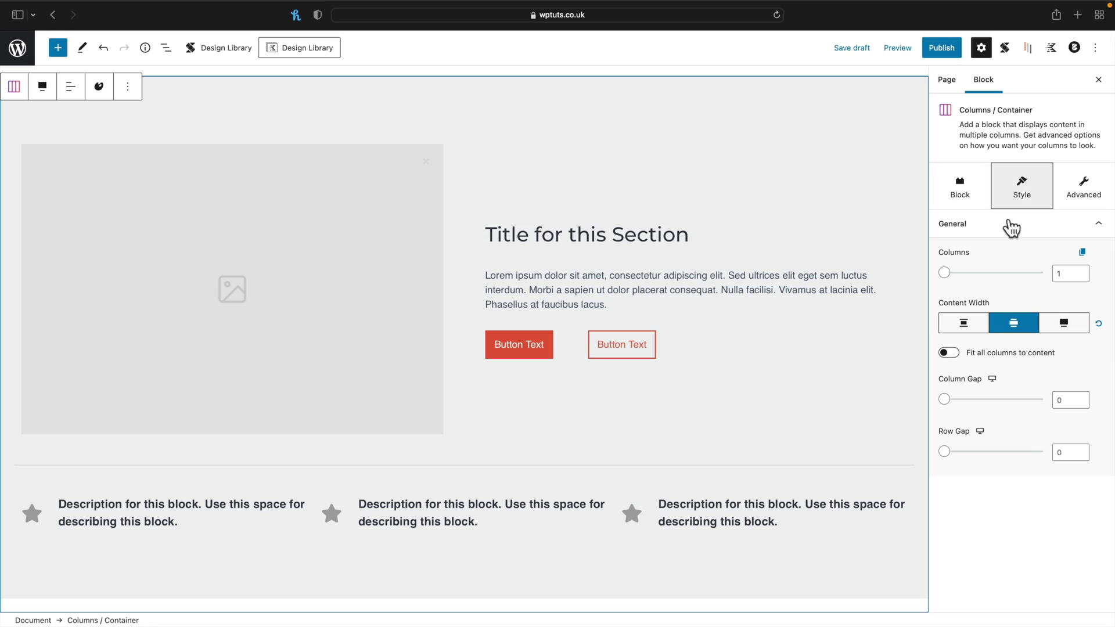
Step: Inspect the hero container's Block, Style and Advanced settings tabs
left_click(969, 204)
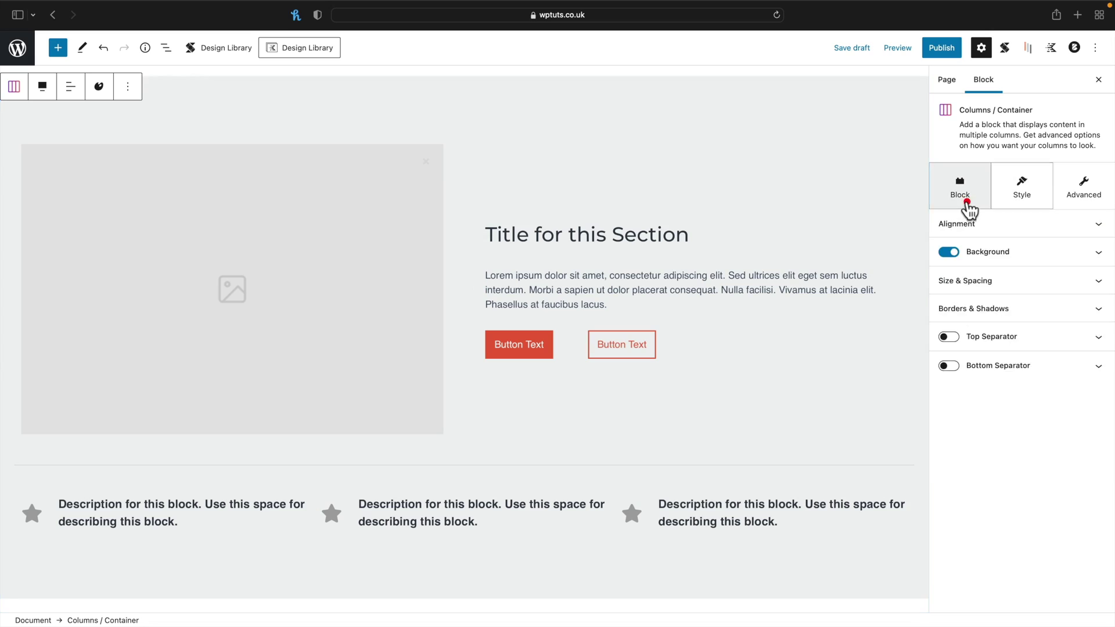
left_click(1032, 192)
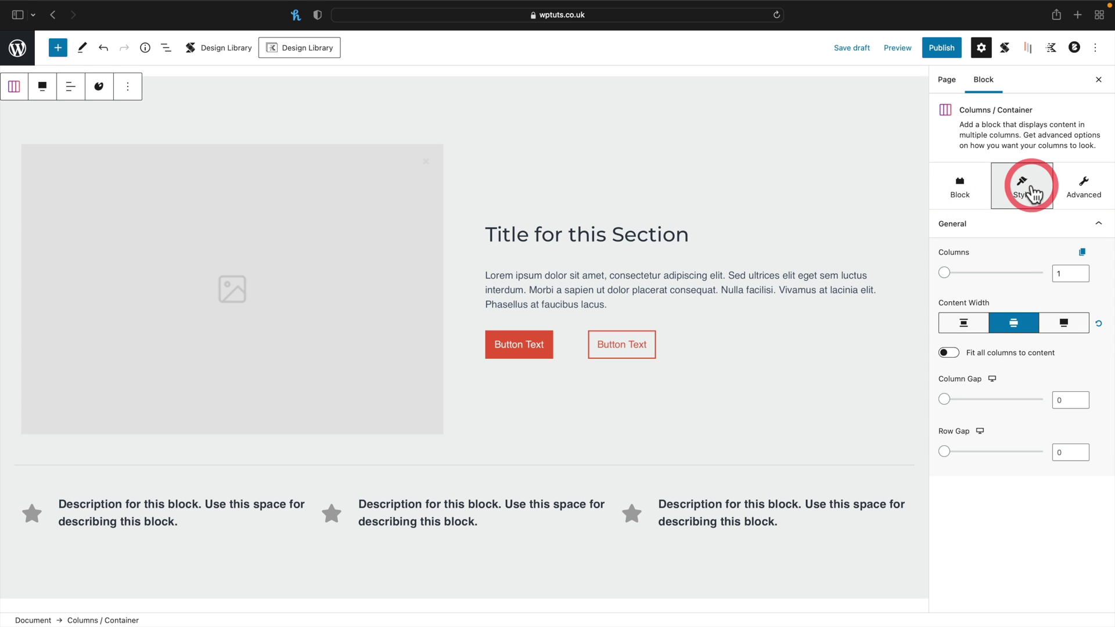
left_click(1085, 189)
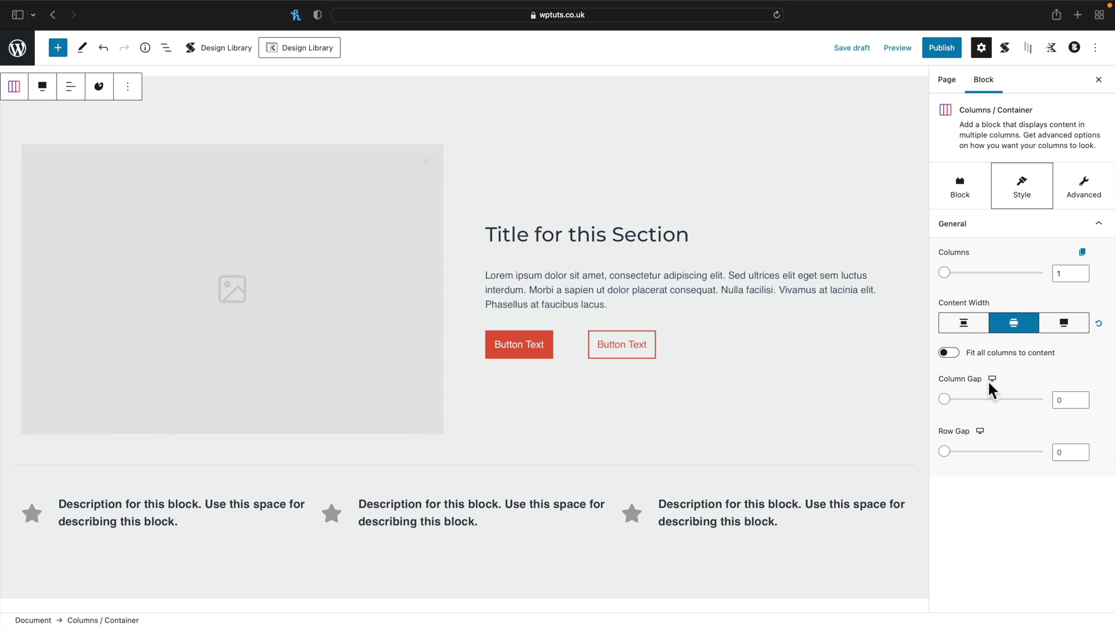
left_click(969, 196)
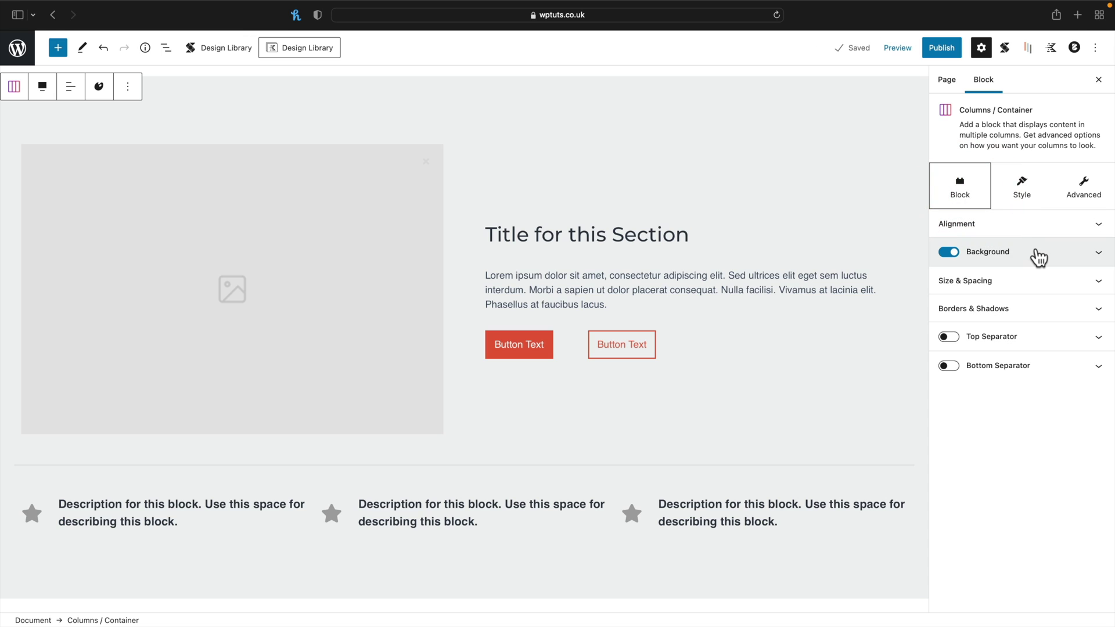
Step: Try navy and red backgrounds on the hero container, then switch its background off
left_click(1099, 255)
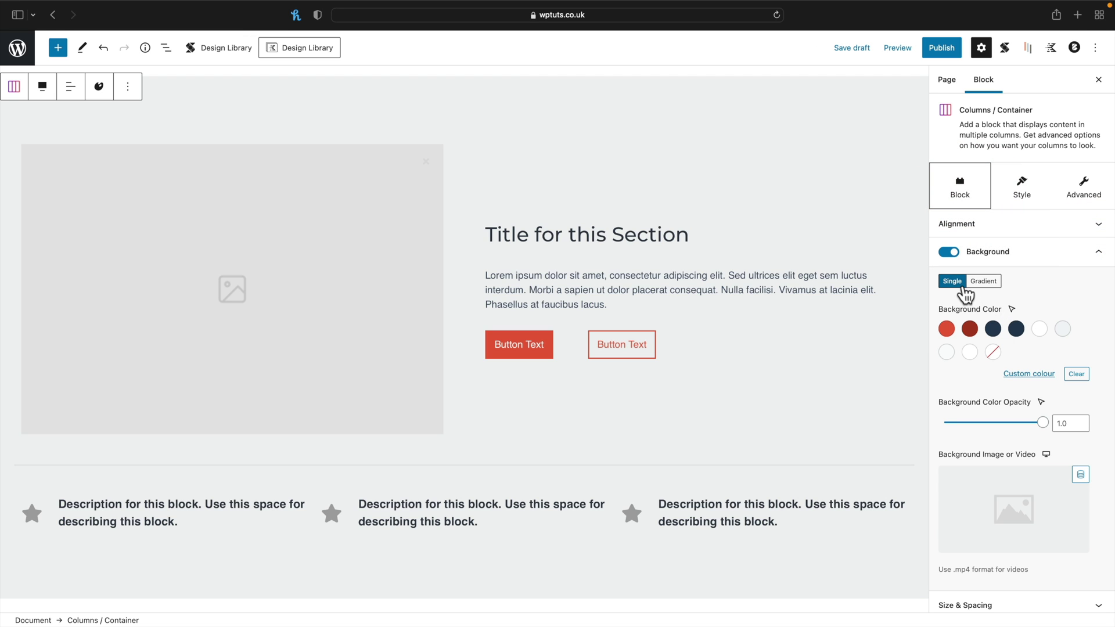
left_click(1015, 329)
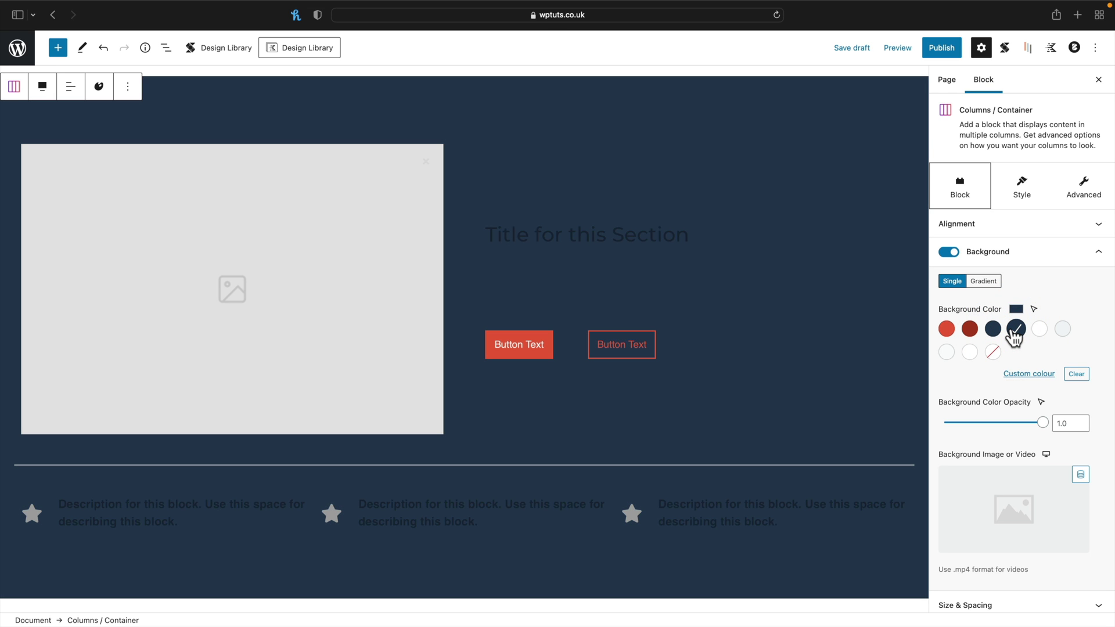
left_click(993, 330)
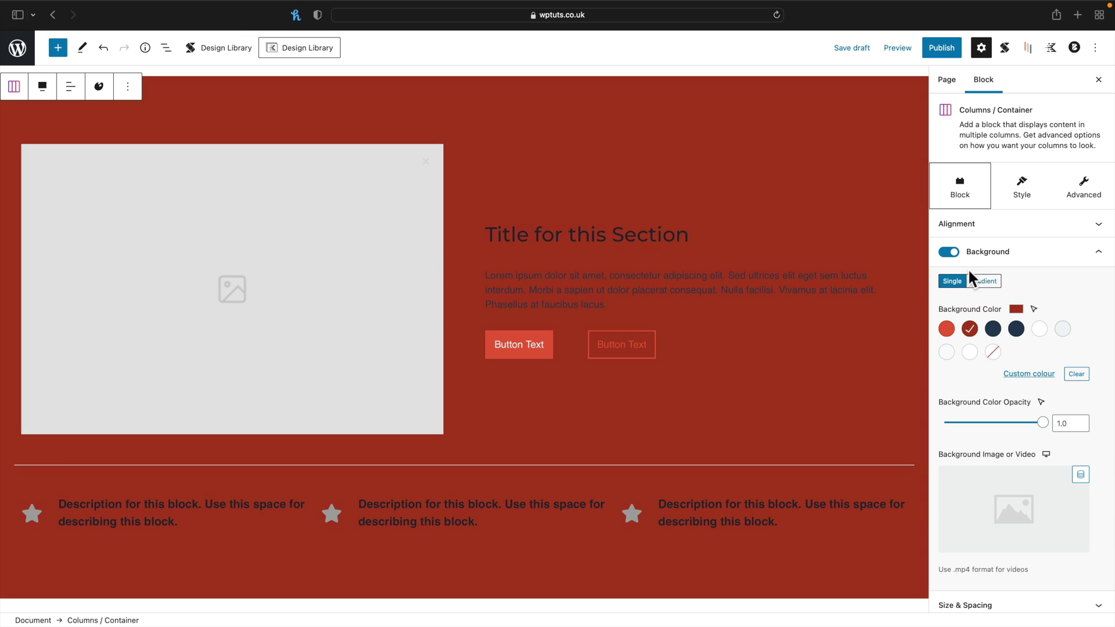
left_click(947, 252)
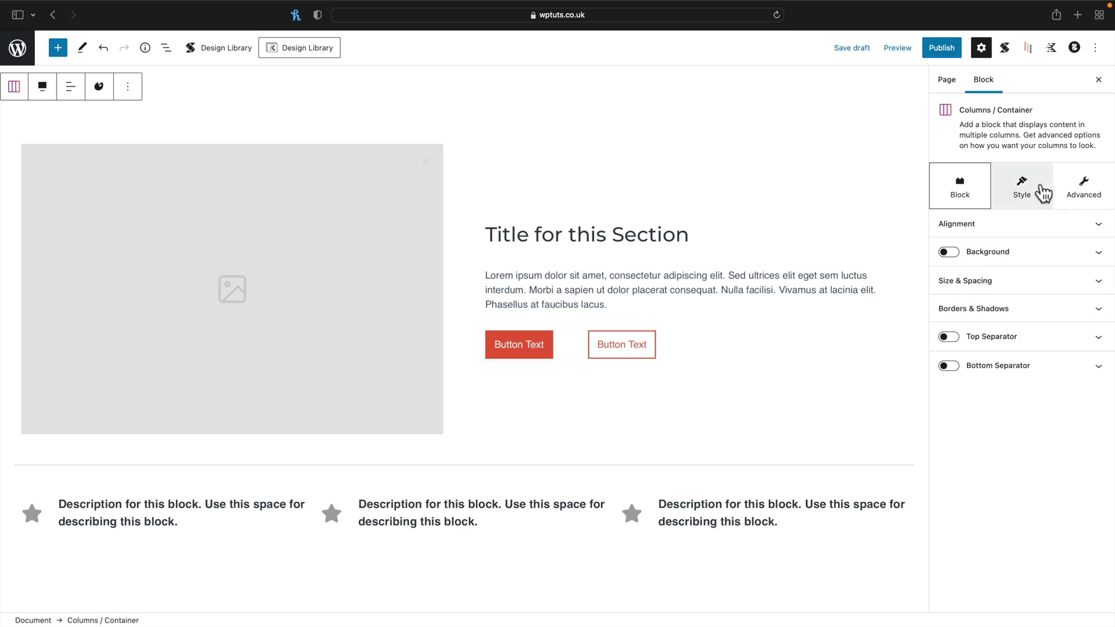
left_click(1031, 186)
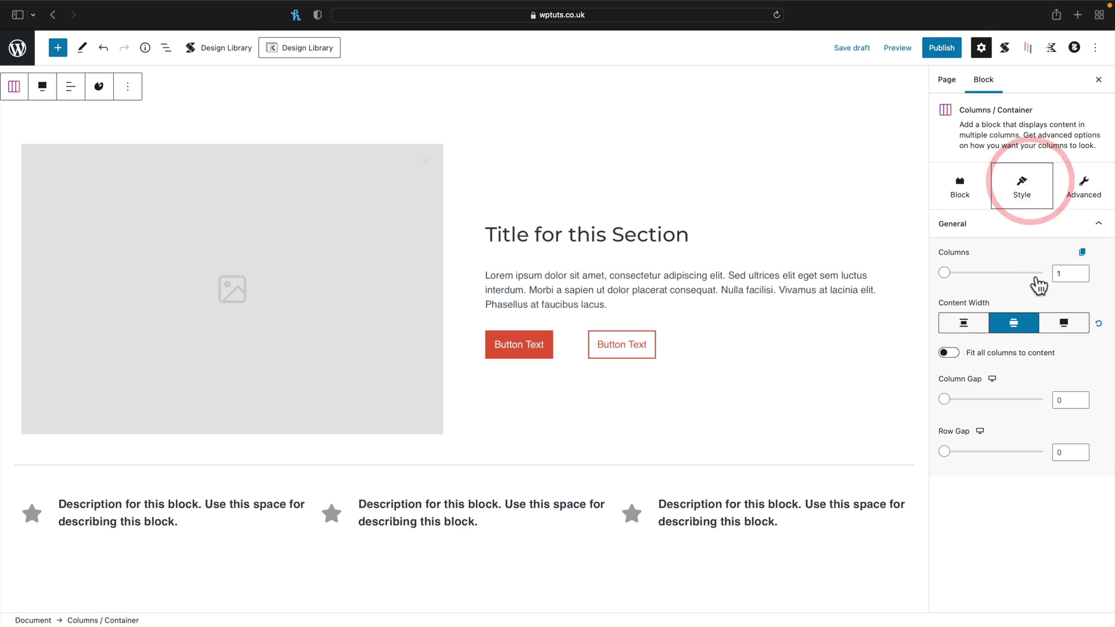
Step: Expand the hero container's Conditional Display settings and select the hero image placeholder
left_click(1079, 185)
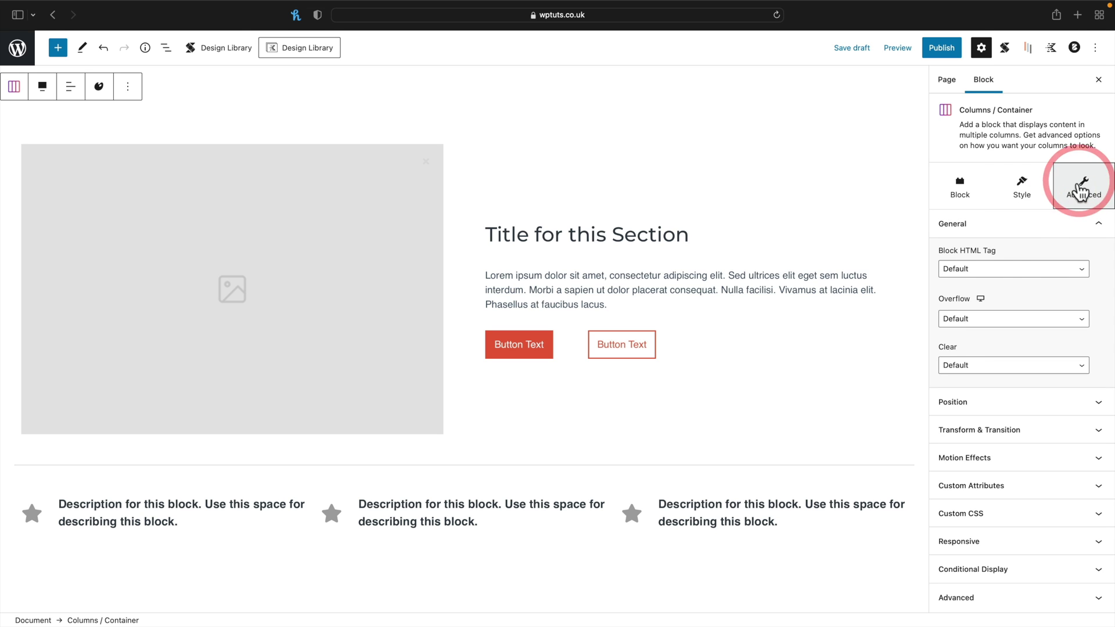
left_click(1016, 571)
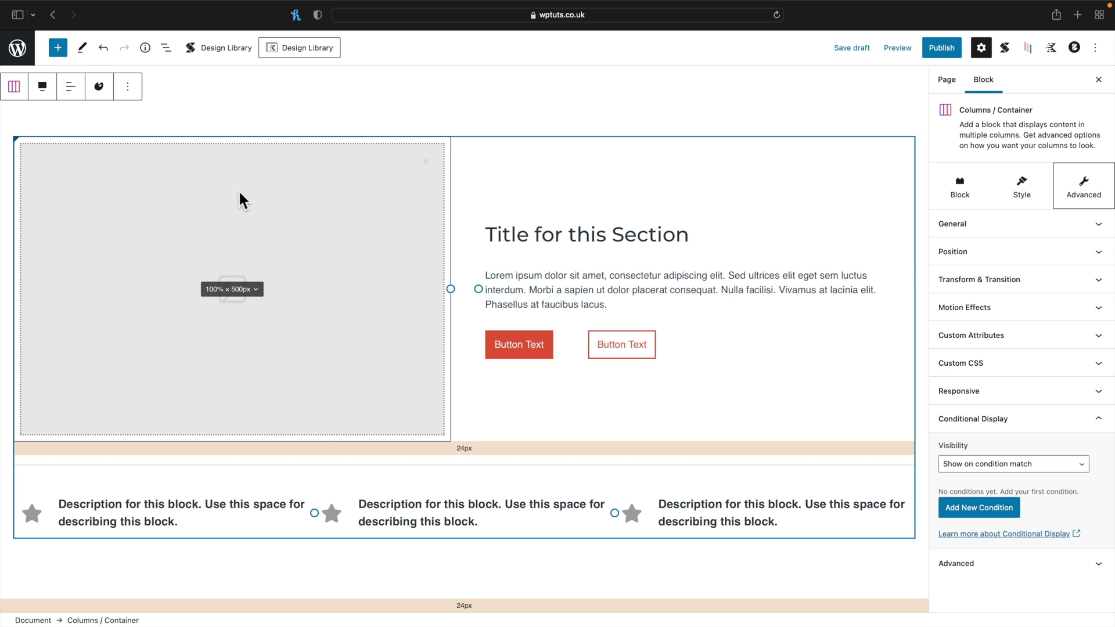
left_click(239, 193)
Step: Place the laptop photo from the media library into the hero image block
left_click(242, 203)
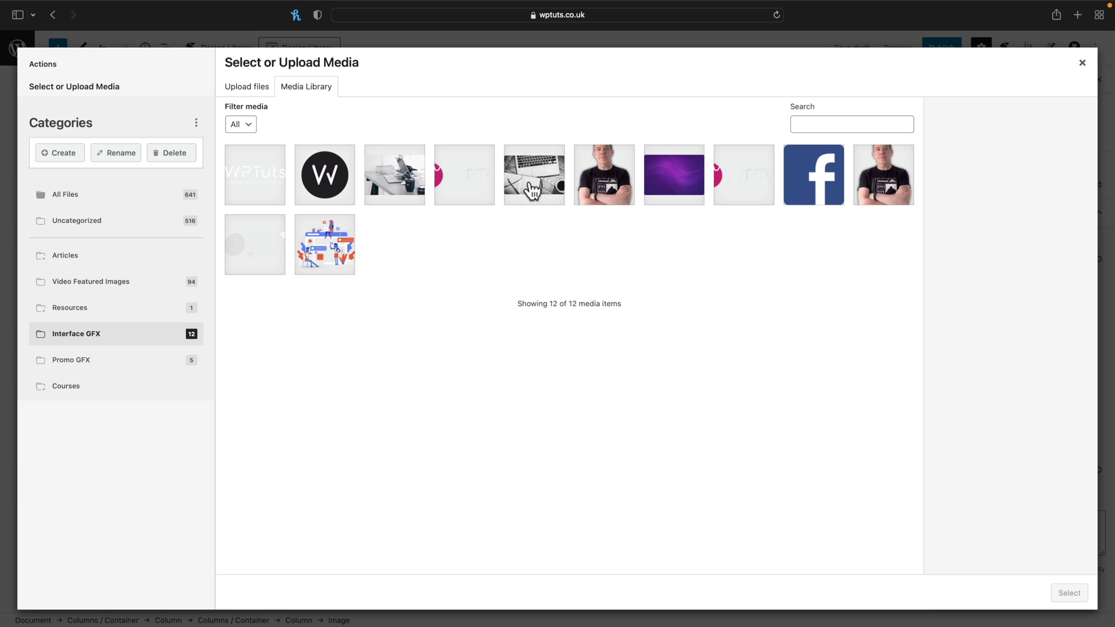
left_click(386, 197)
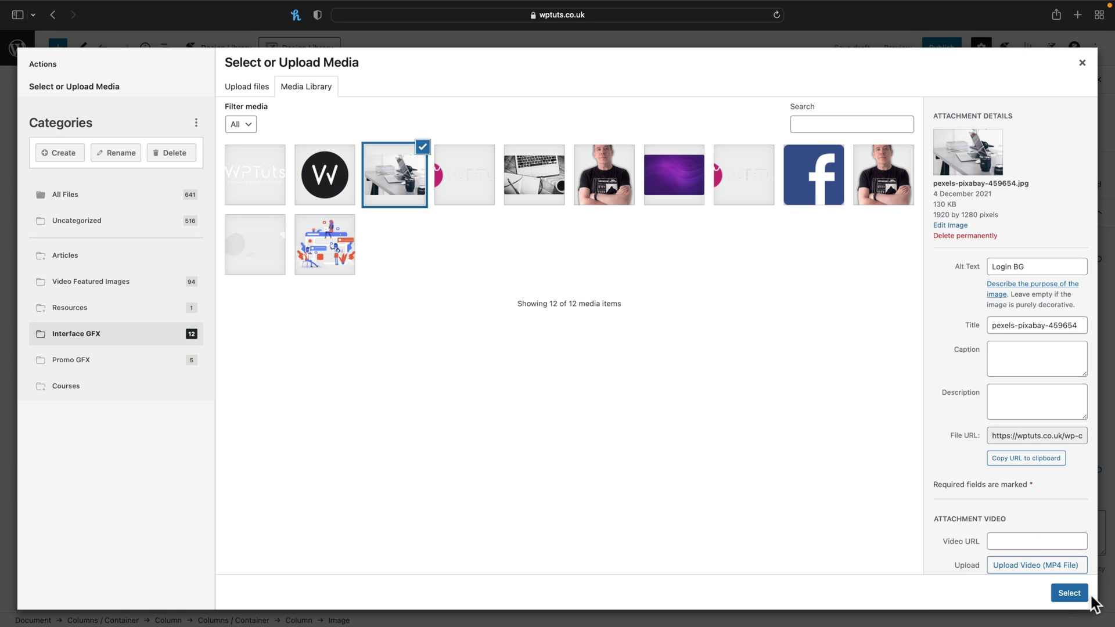
left_click(1069, 593)
Step: Select the heading in the hero's middle column
mouse_move(343, 445)
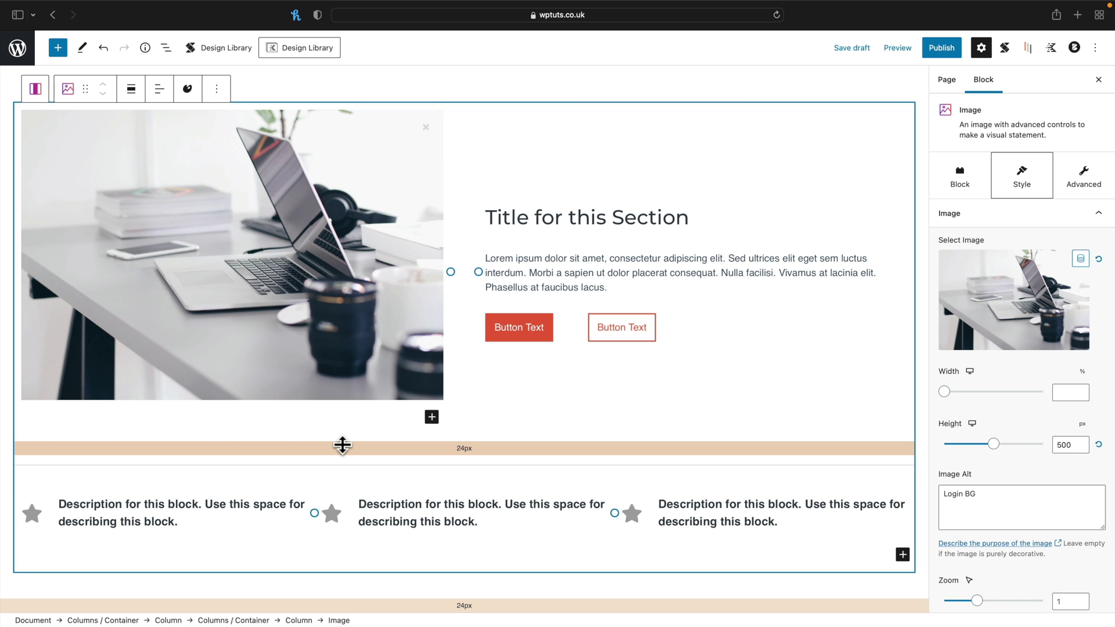
scroll(343, 444, "down", 3)
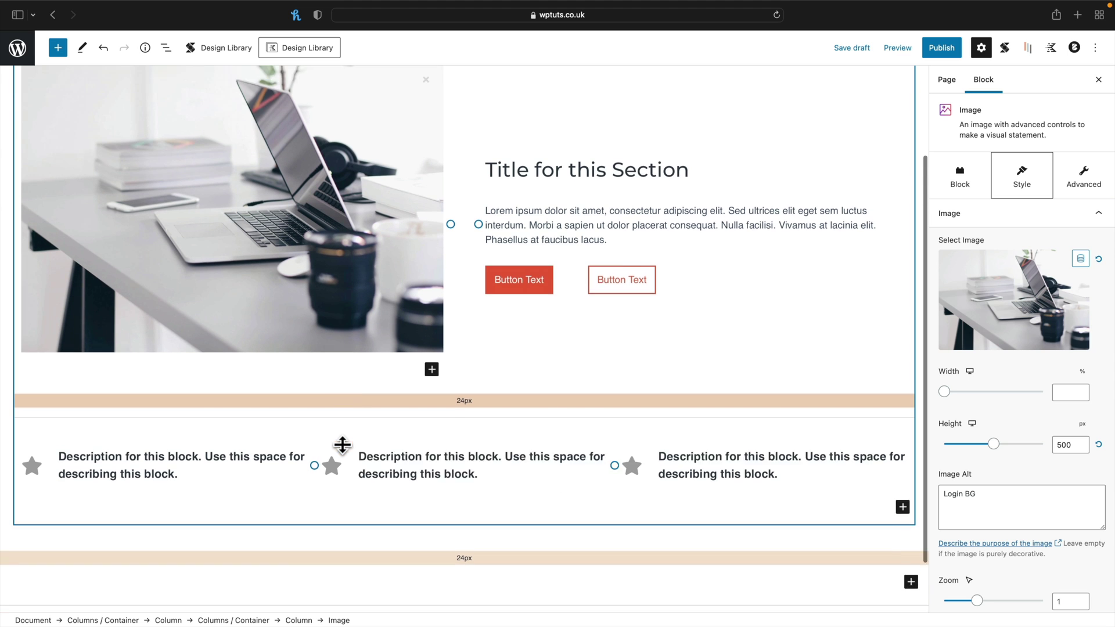
left_click(398, 400)
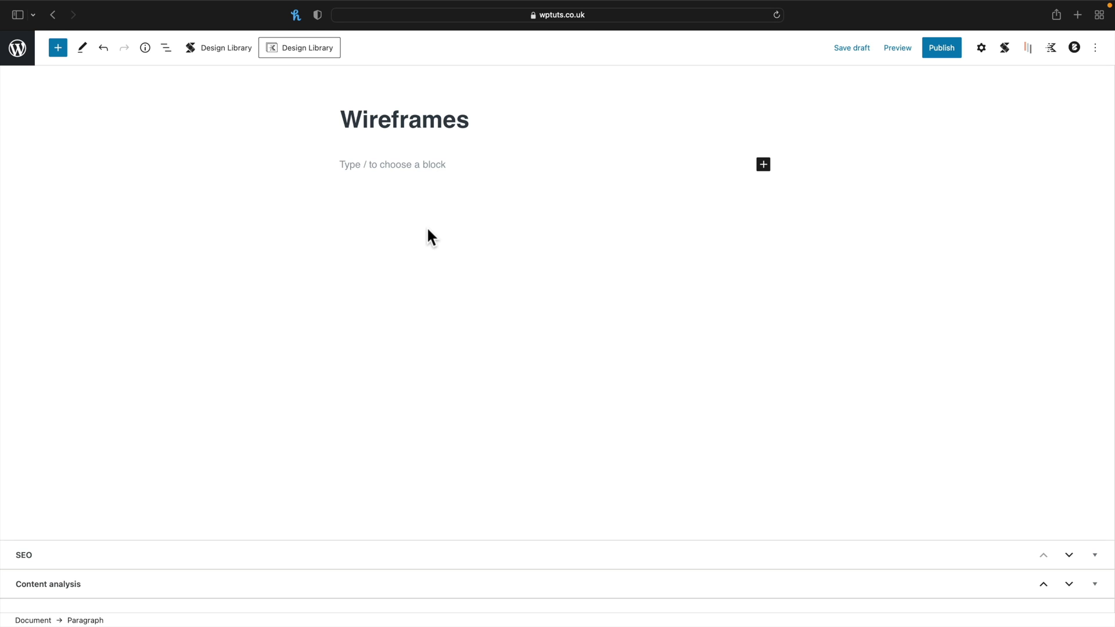
Step: Filter the Design Library wireframes to the Card category and insert the numbered three-card row
left_click(301, 53)
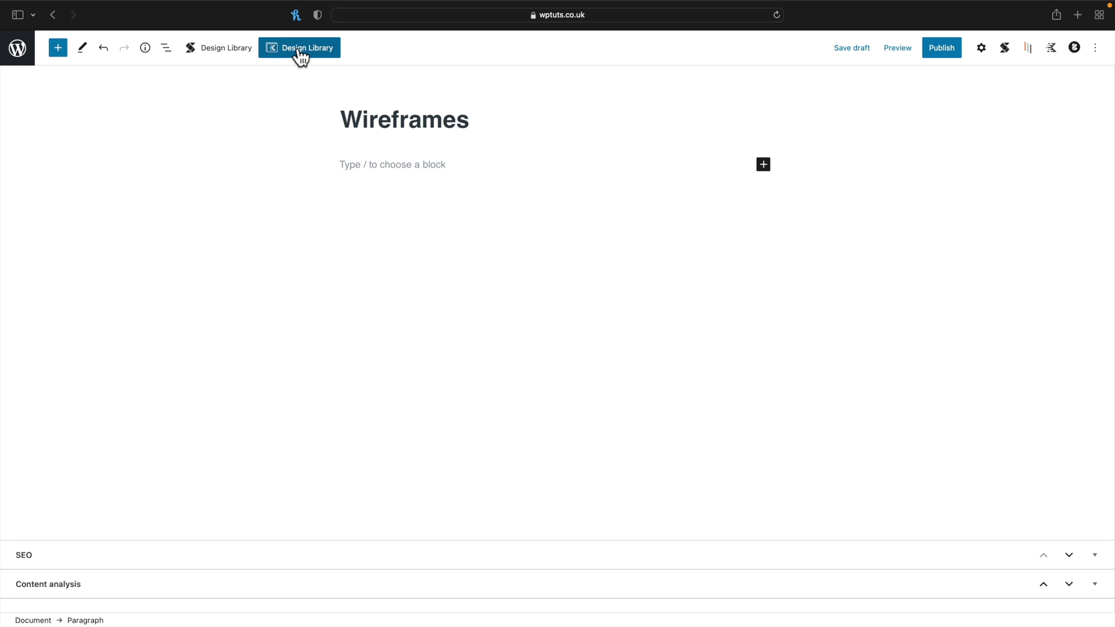
left_click(301, 53)
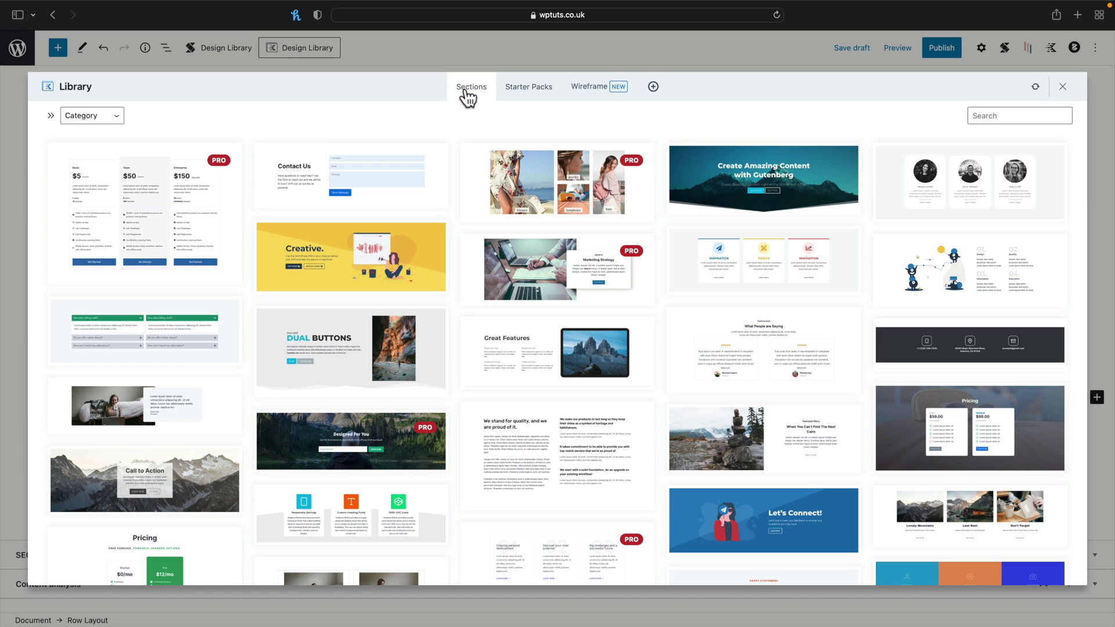
left_click(110, 116)
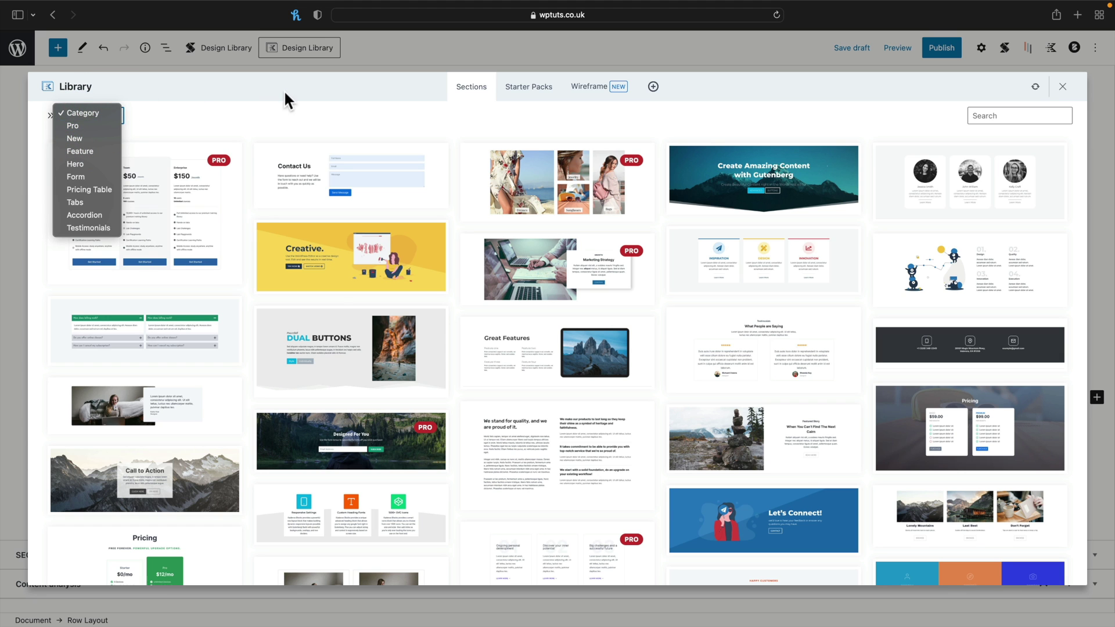
left_click(302, 104)
left_click(545, 88)
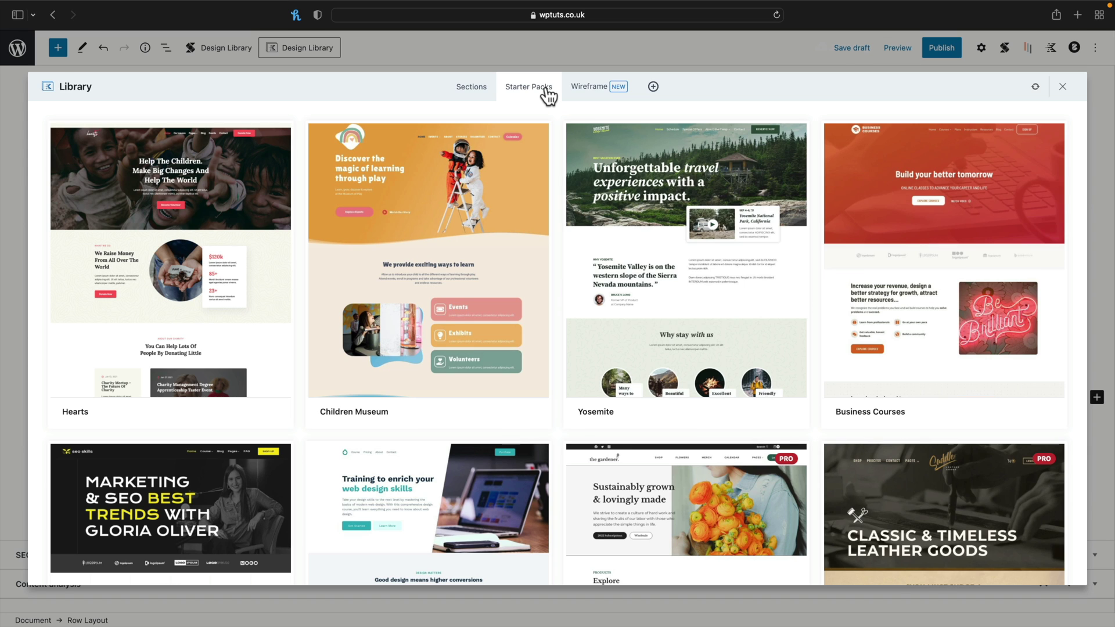
left_click(585, 93)
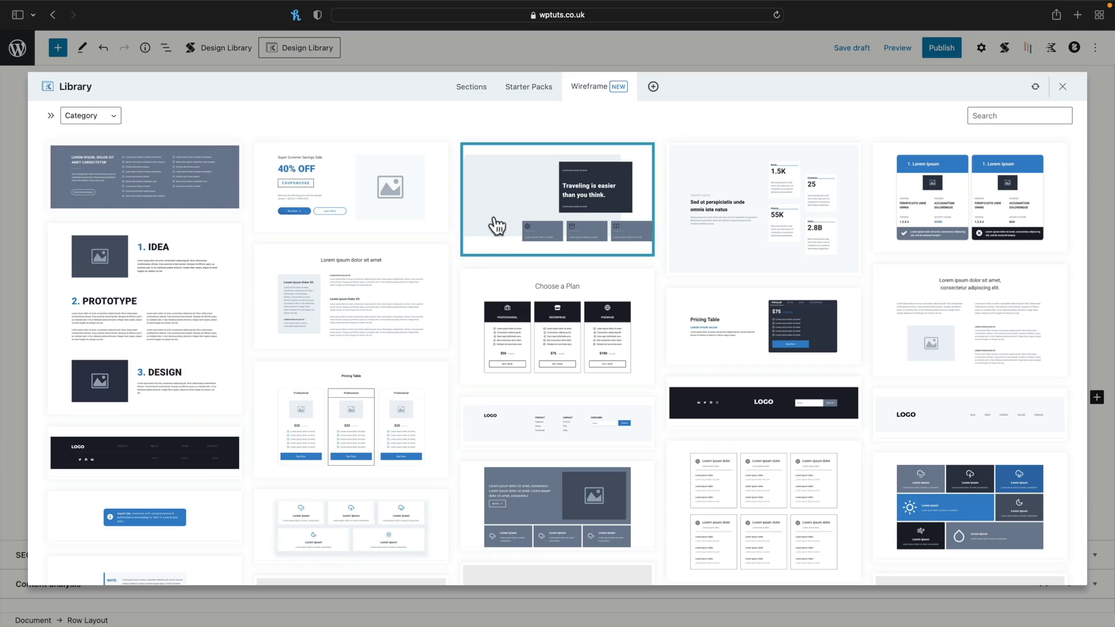
left_click(111, 114)
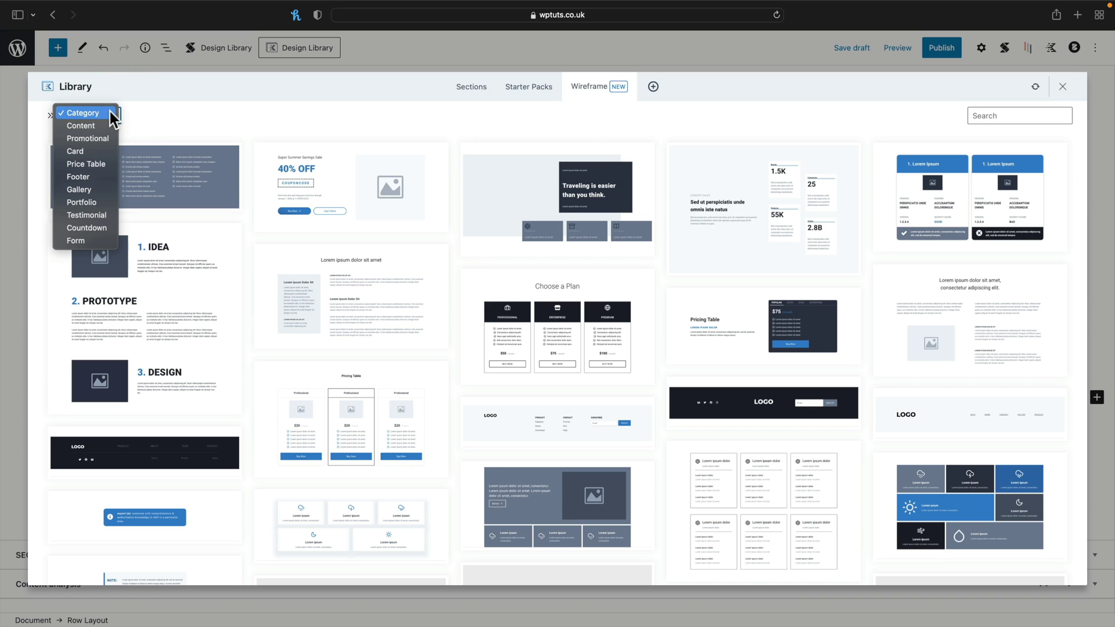
left_click(83, 151)
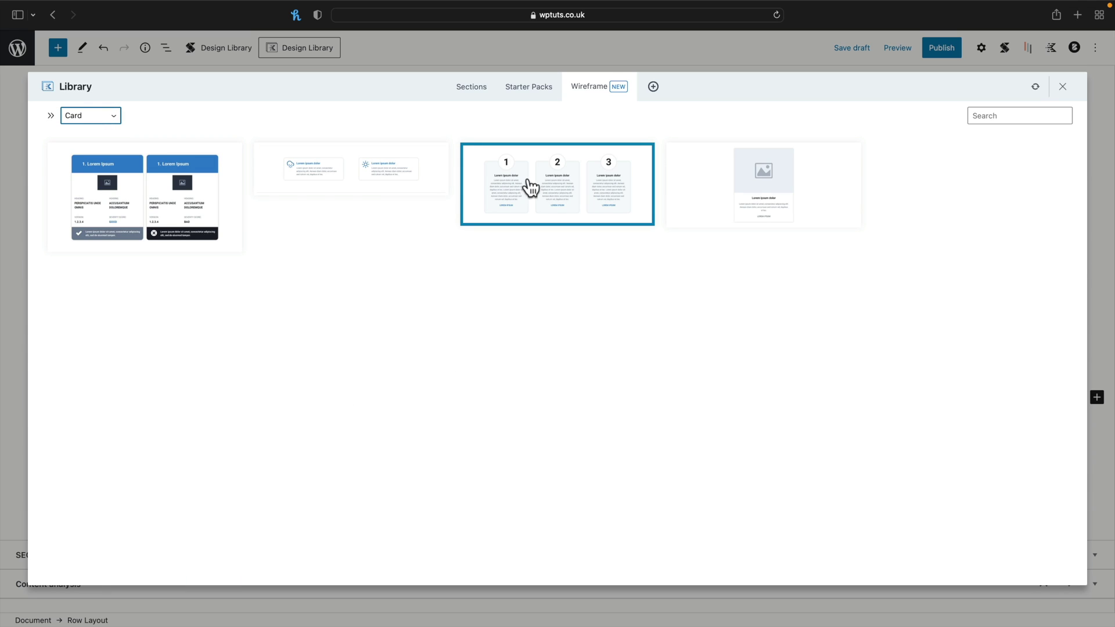
left_click(547, 176)
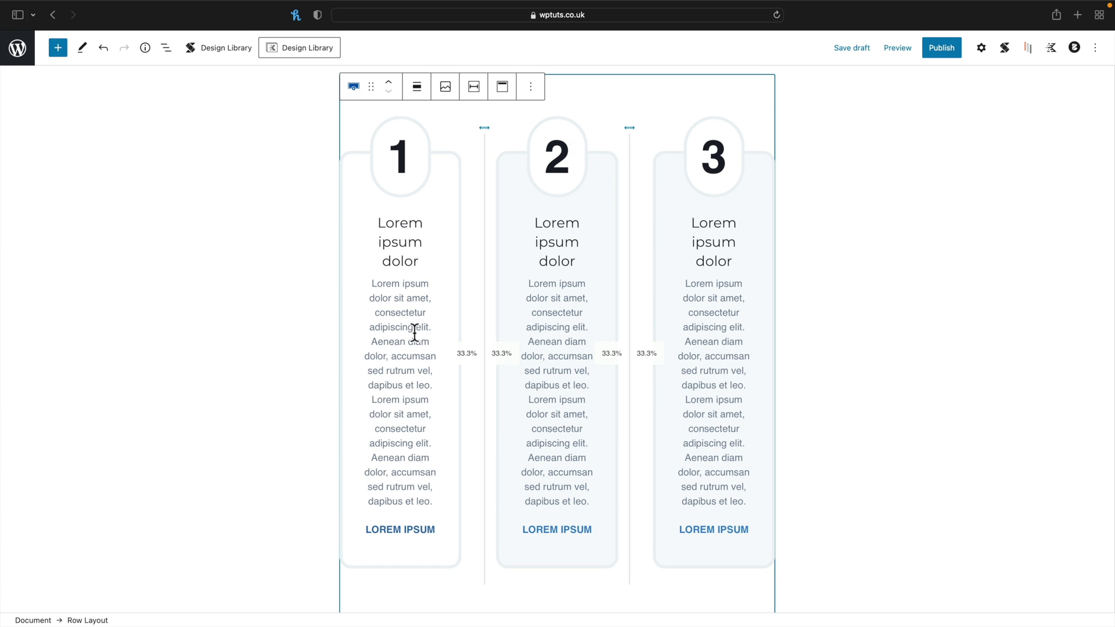
Step: Set the three-card row's column layout to 25/25/50
left_click(535, 94)
left_click(555, 120)
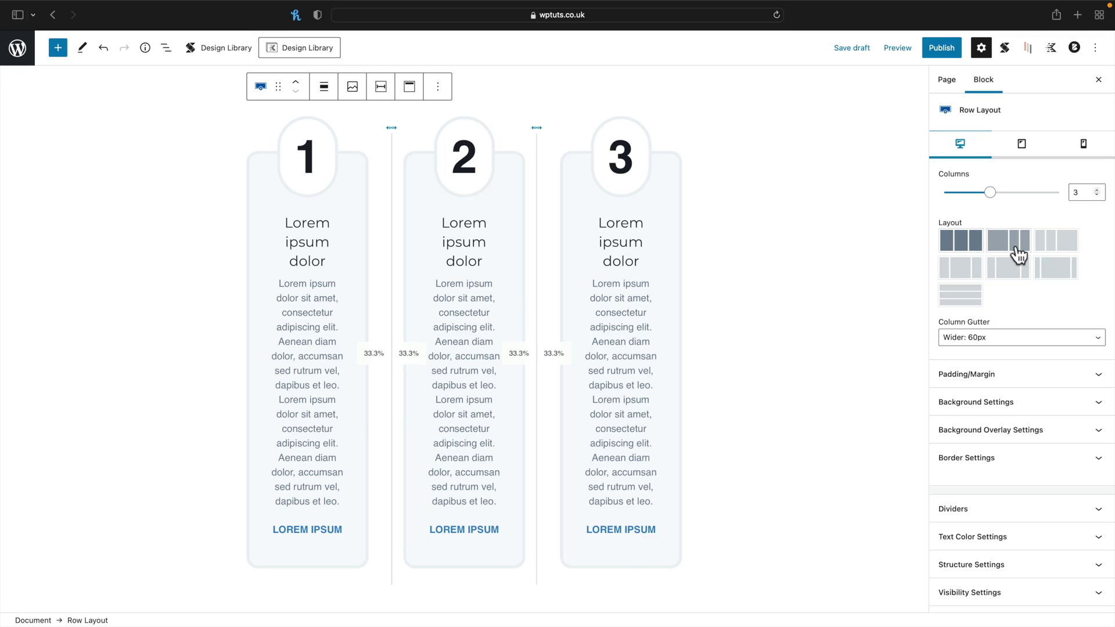
left_click(1015, 247)
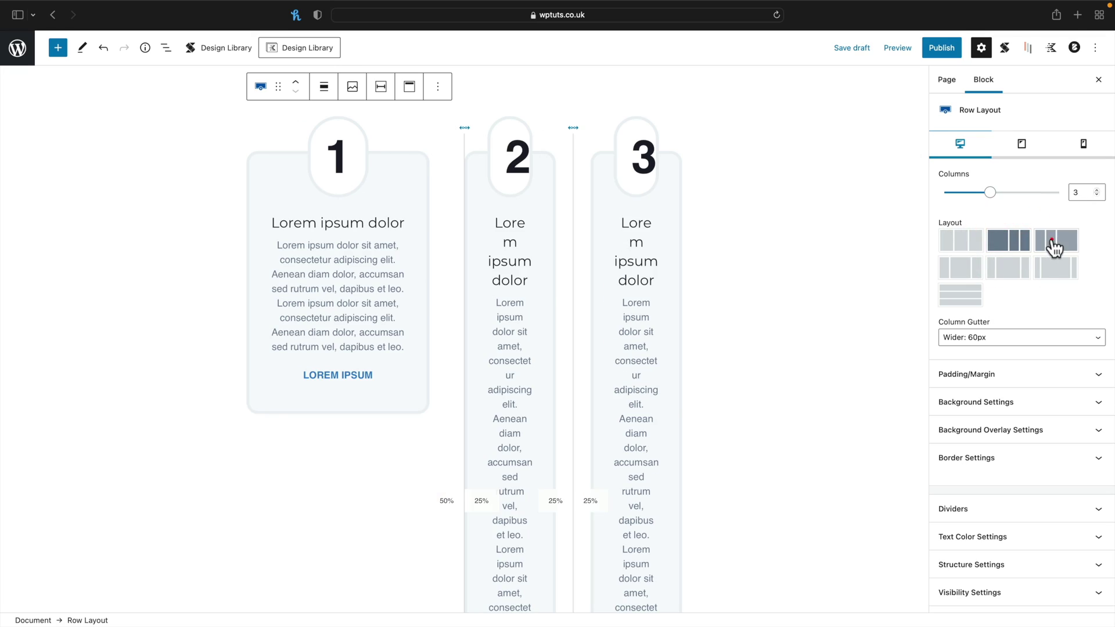
left_click(1054, 247)
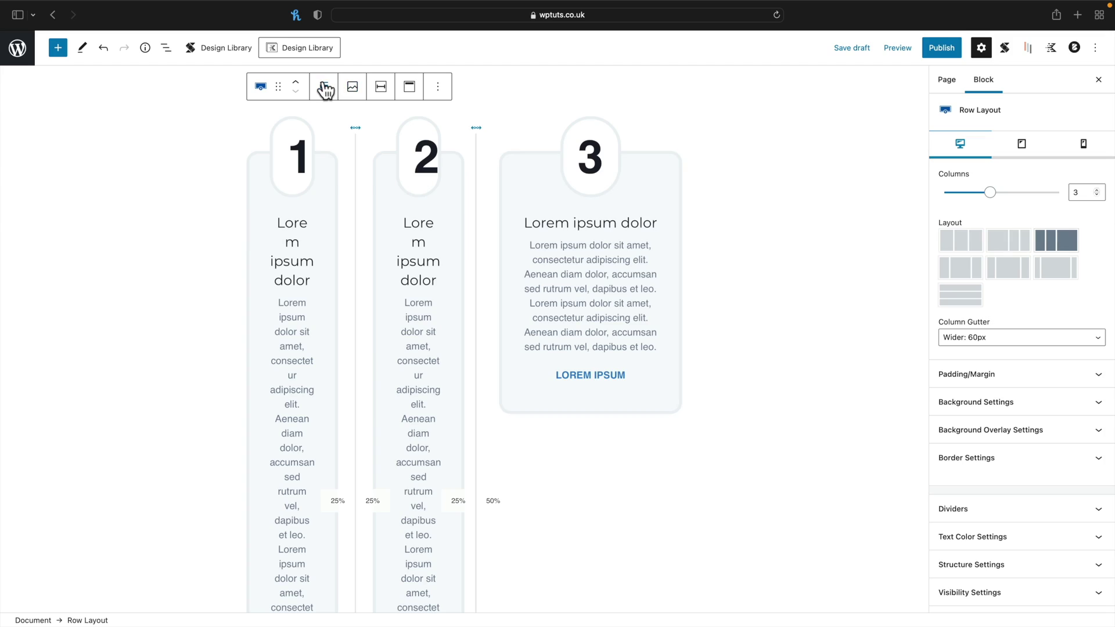
Step: Make the row wide width and expand its Background settings
left_click(325, 88)
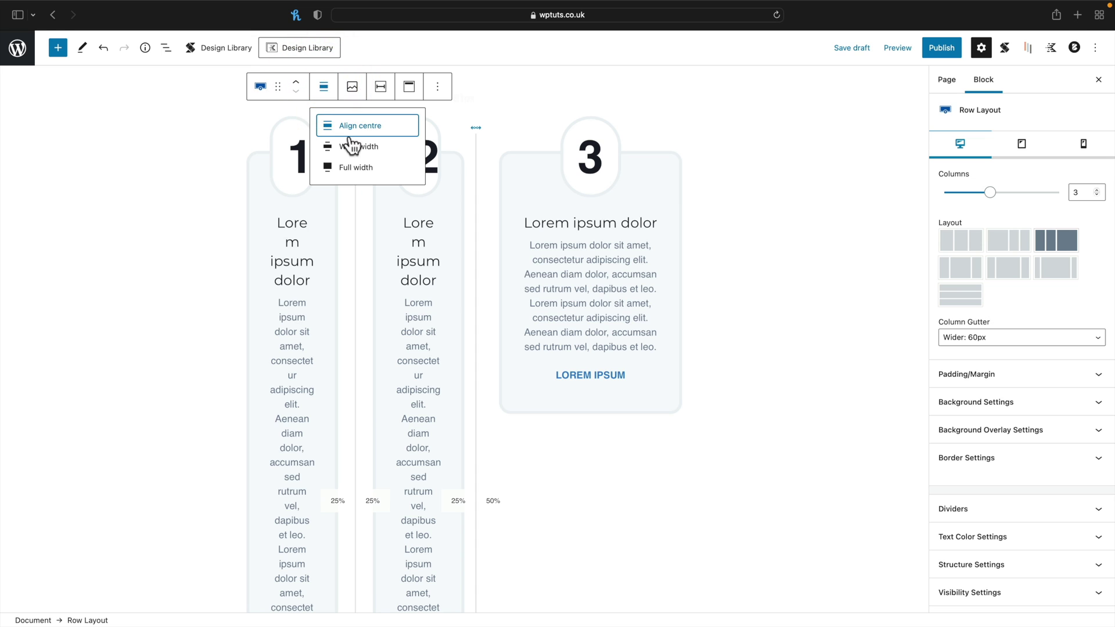
left_click(358, 148)
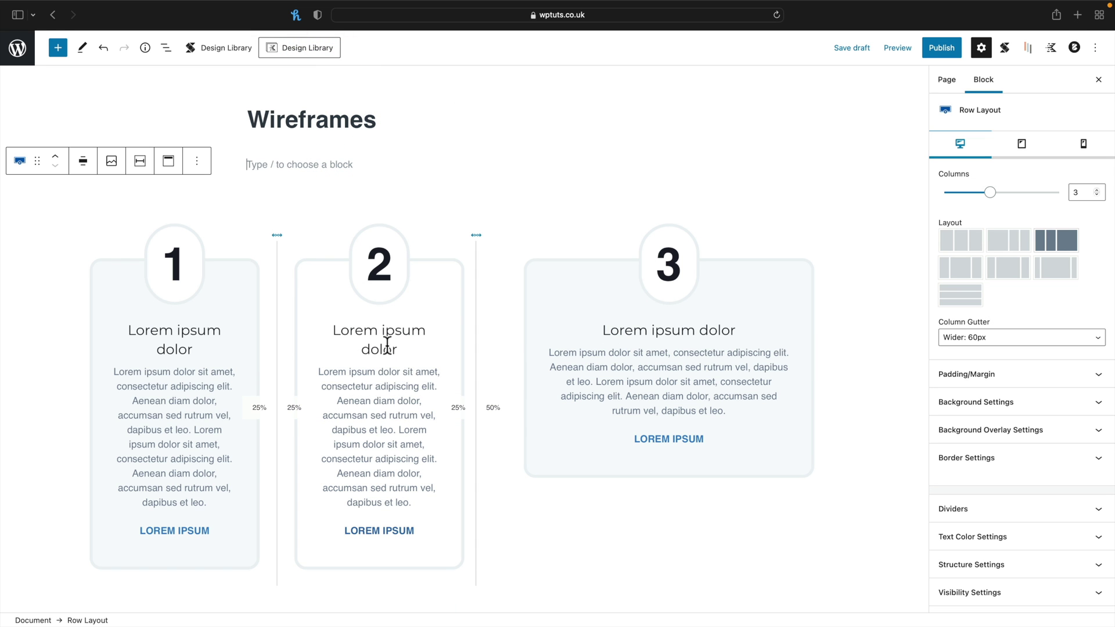
left_click(1026, 402)
Step: Try dark blue and red swatches, then give the row a light grey background
scroll(1038, 448, "down", 1)
scroll(1037, 451, "down", 3)
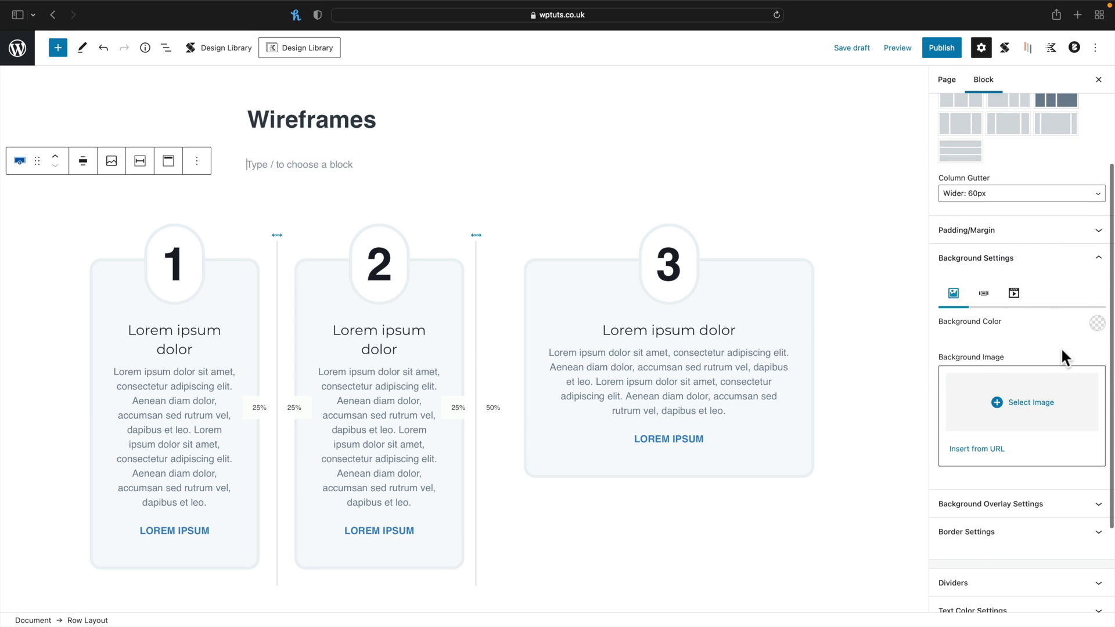
left_click(1099, 323)
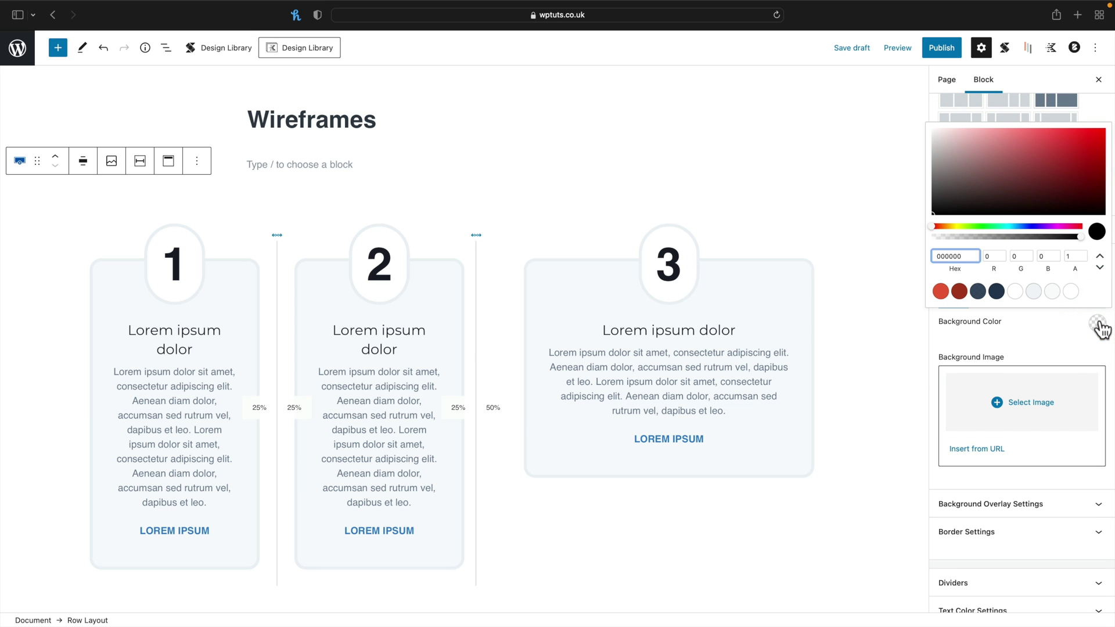
left_click(975, 292)
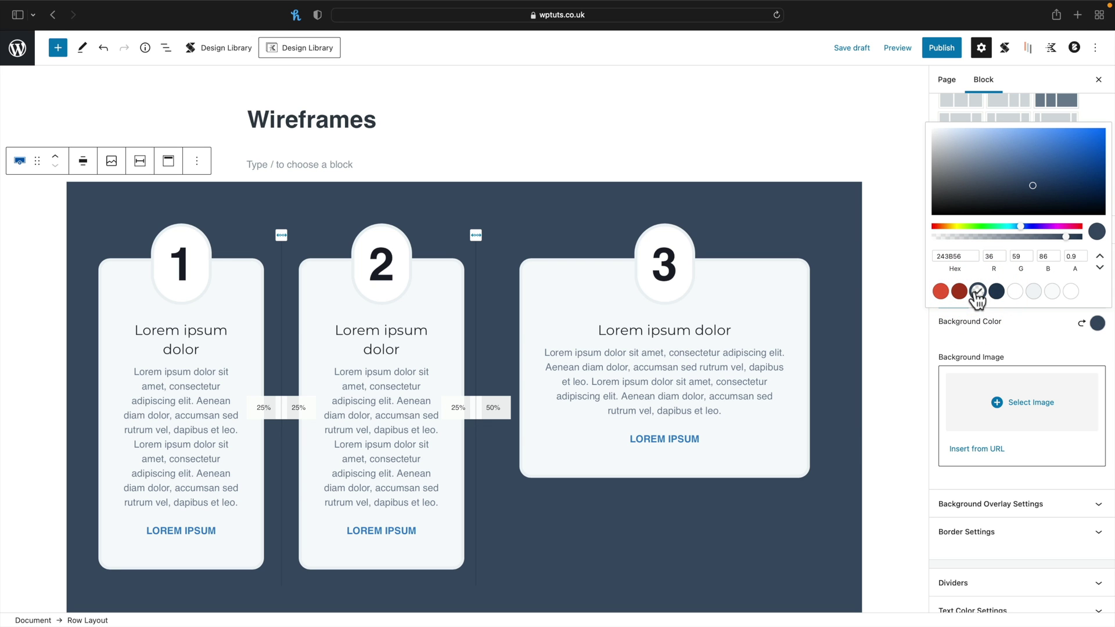
left_click(957, 292)
left_click(940, 292)
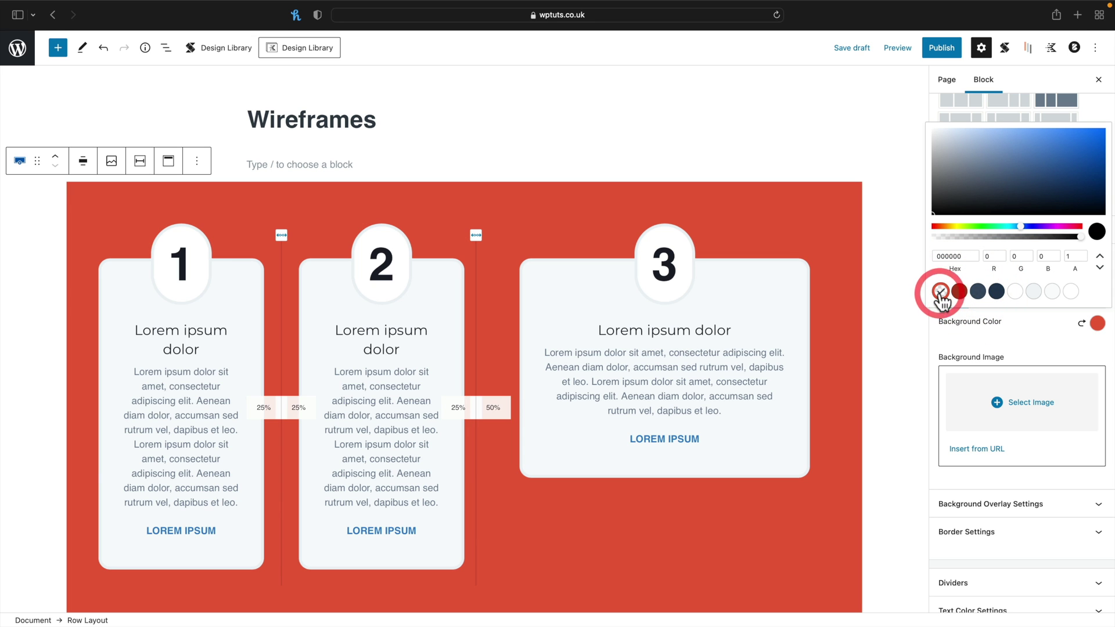
left_click(1033, 291)
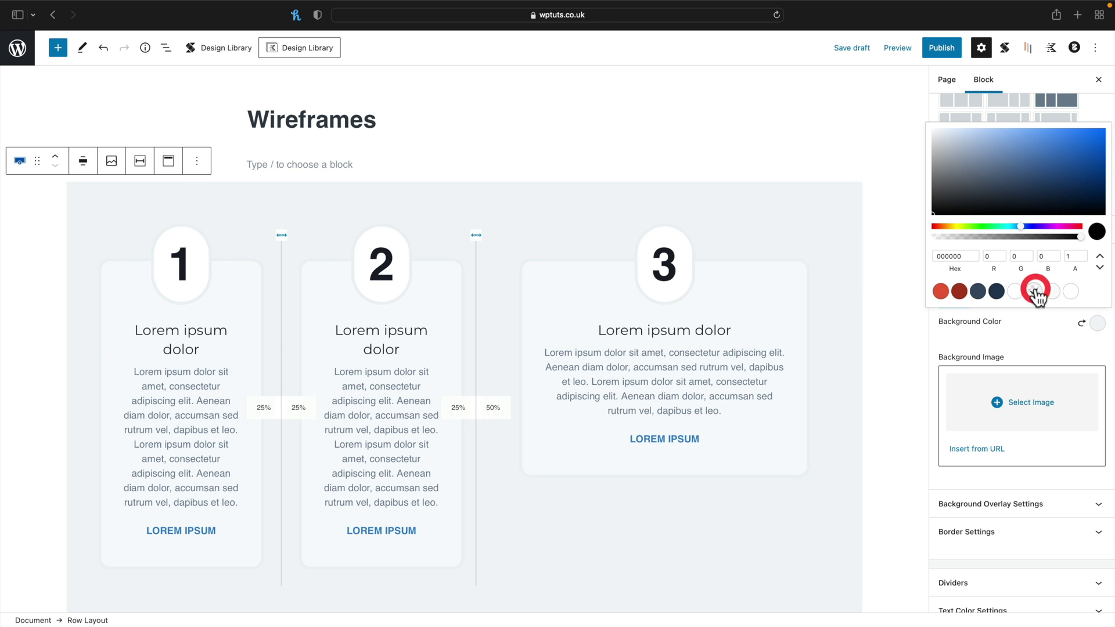